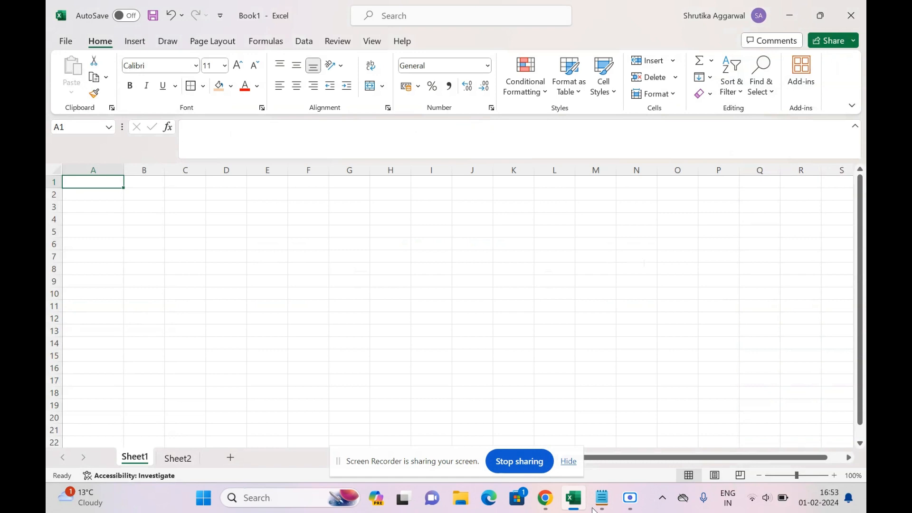
Switch to Notepad and write the examples "-10 -->10" and "12 --> 12" on two separate lines.
{"action": "left_click", "coordinate": [602, 504]}
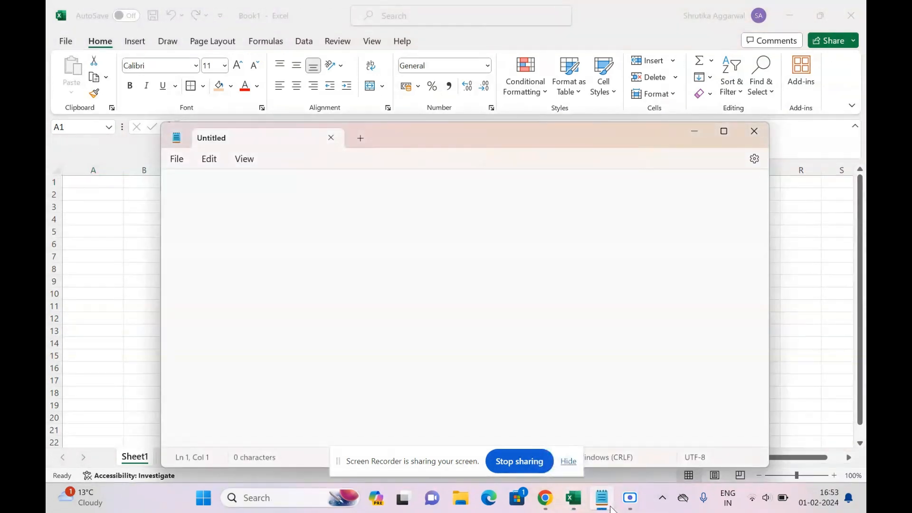
{"action": "type", "text": "-10 -->10"}
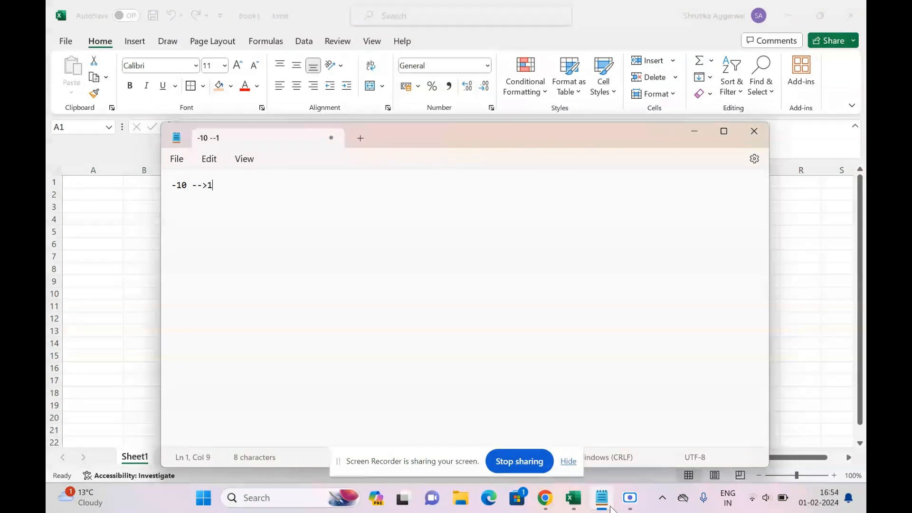
{"action": "key", "text": "Return"}
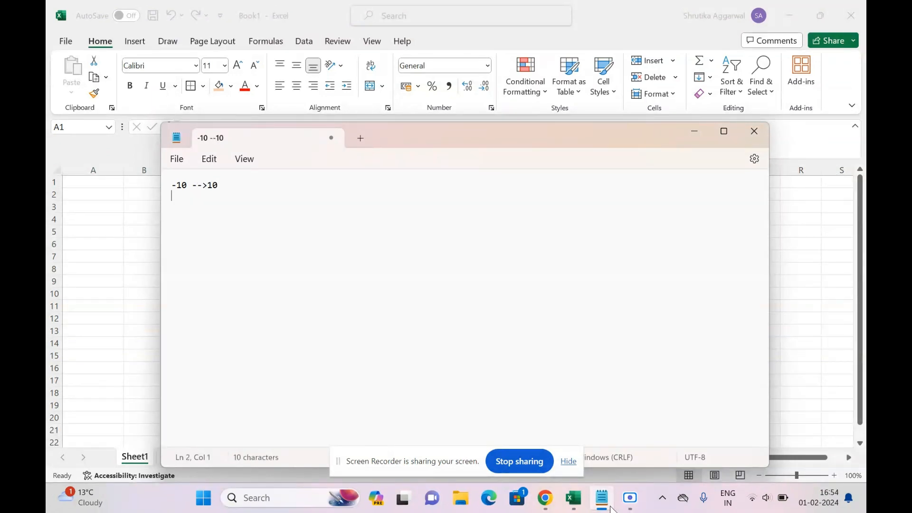
{"action": "type", "text": "12 --> 12"}
Switch back to Excel and enter the formula =ABS(70) in cell A1 of Sheet1.
{"action": "left_click", "coordinate": [115, 259]}
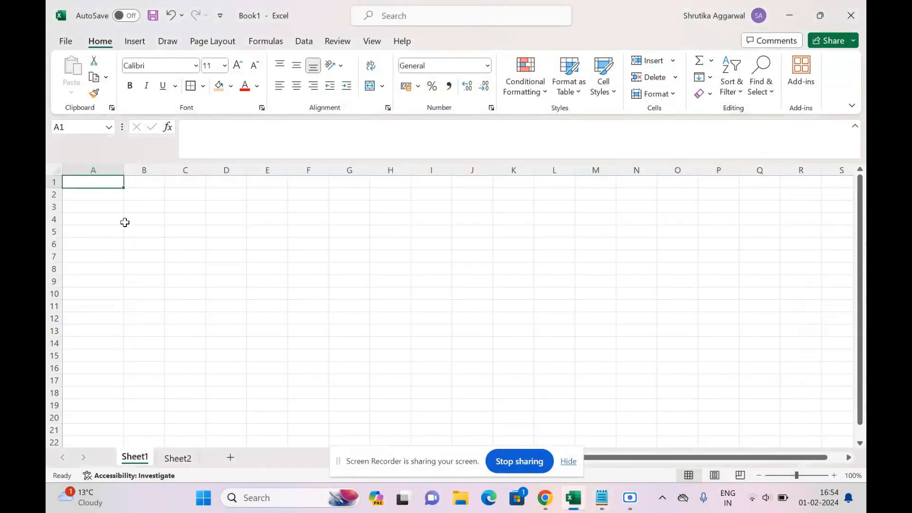
{"action": "type", "text": "="}
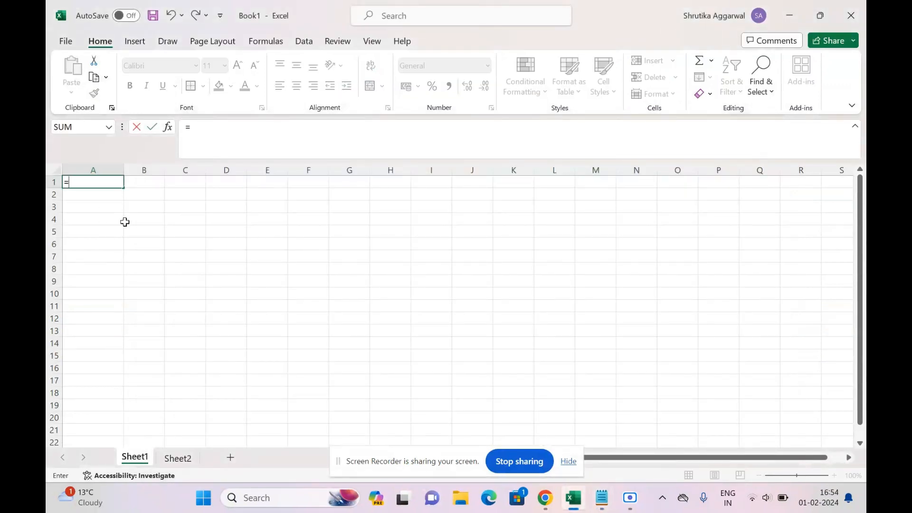
{"action": "type", "text": "A"}
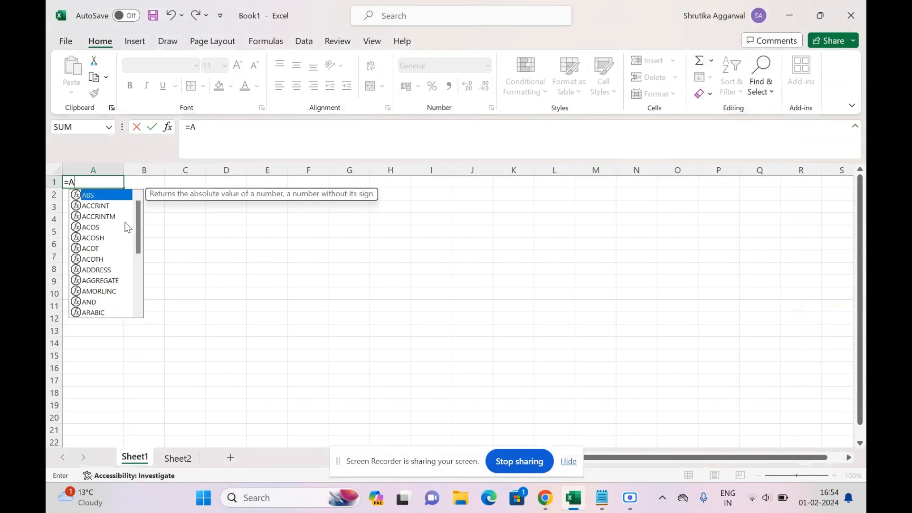
{"action": "double_click", "coordinate": [91, 195]}
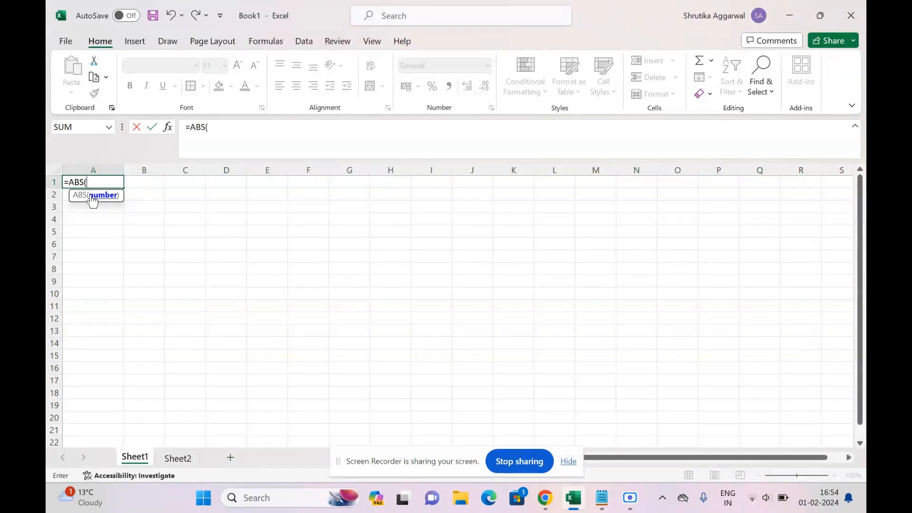
{"action": "type", "text": "70)"}
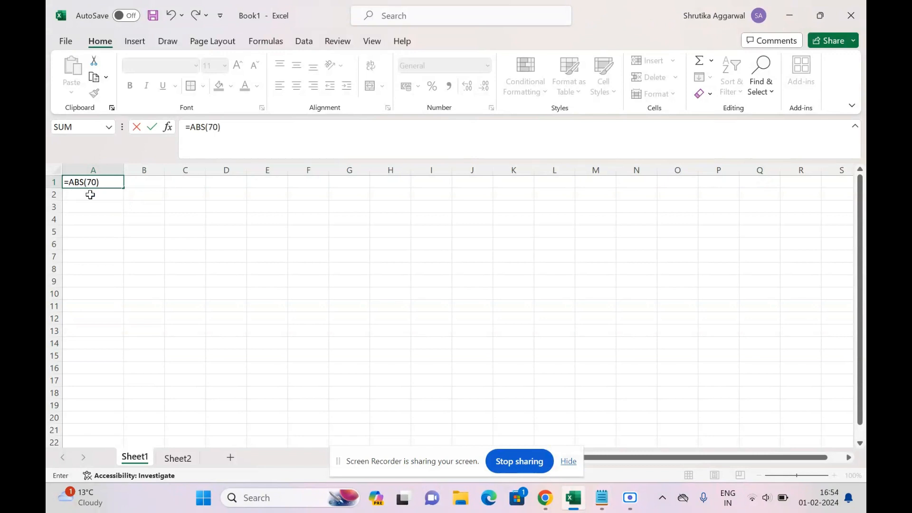
{"action": "key", "text": "Return"}
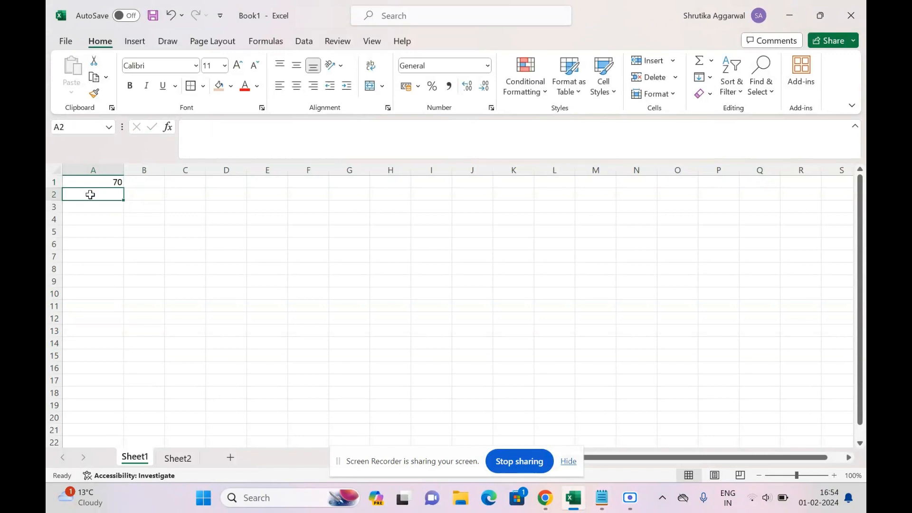
Enter the formula =ABS(-100) in cell A2.
{"action": "type", "text": "=A"}
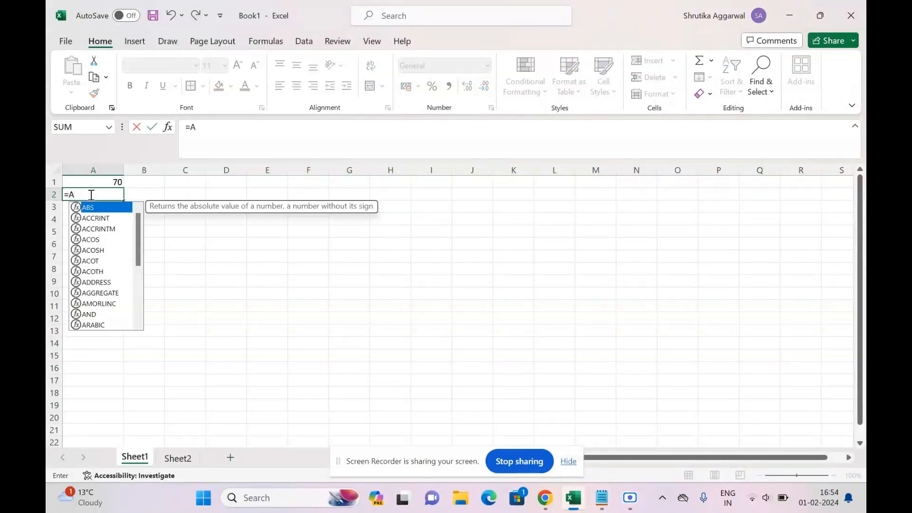
{"action": "double_click", "coordinate": [97, 212]}
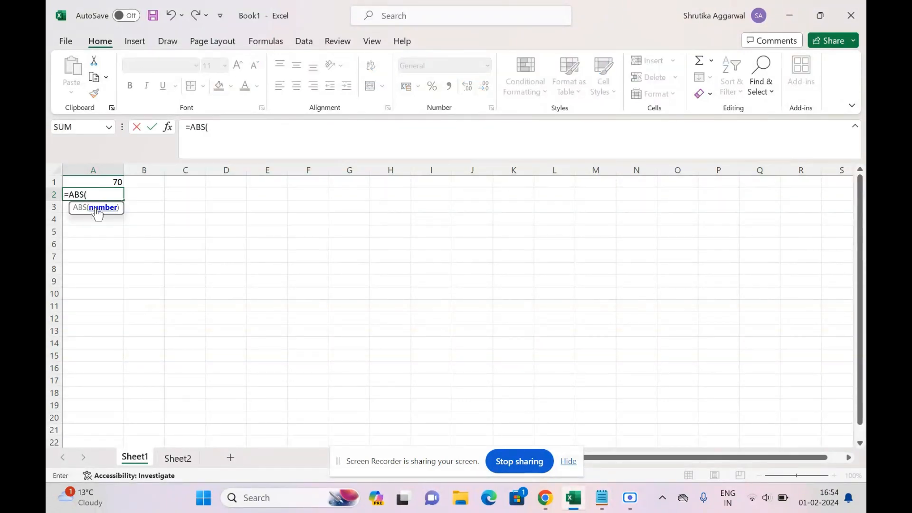
{"action": "type", "text": "-100)"}
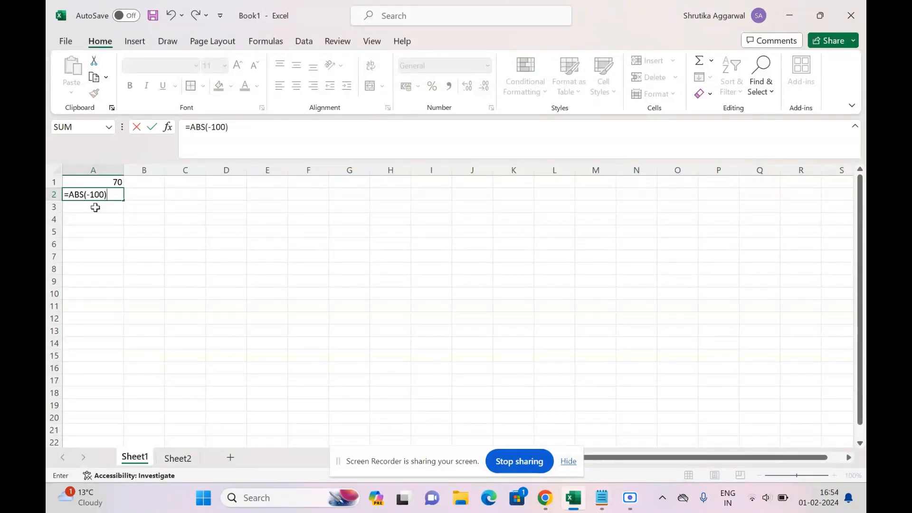
{"action": "key", "text": "Return"}
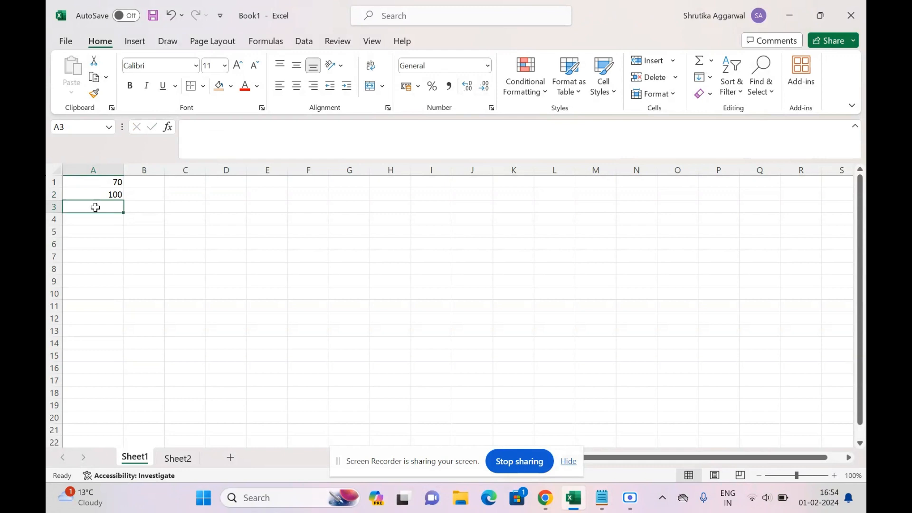
On Sheet2, start an IF formula in cell B4 beside "Can you vote?" with the logical test ABS(B2)>=18.
{"action": "left_click", "coordinate": [180, 459]}
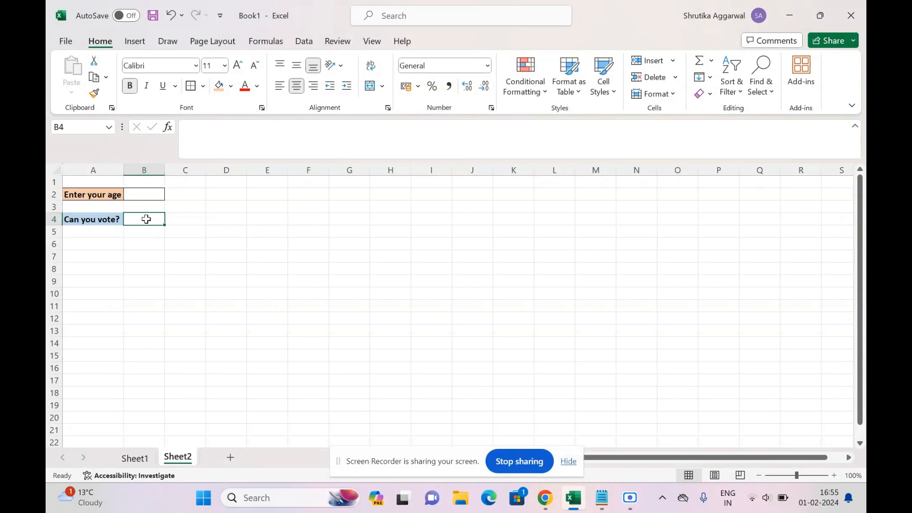
{"action": "type", "text": "="}
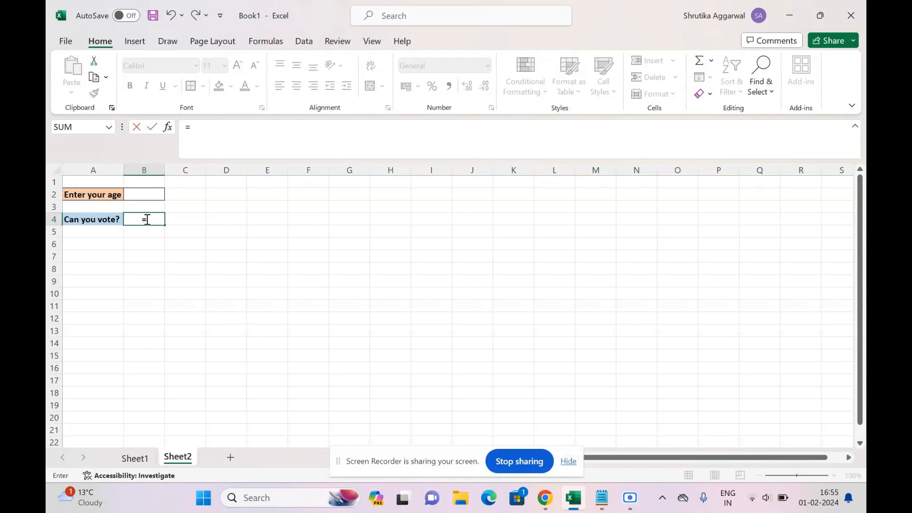
{"action": "type", "text": "IF"}
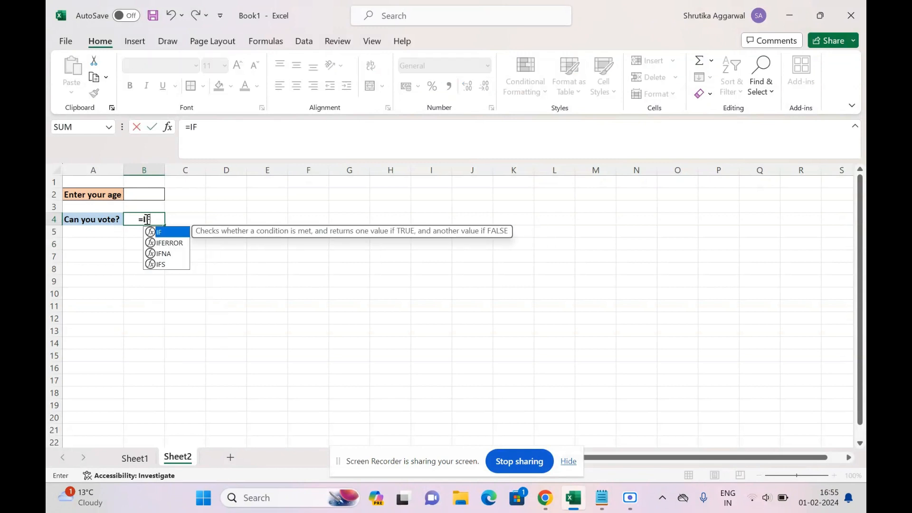
{"action": "double_click", "coordinate": [163, 232]}
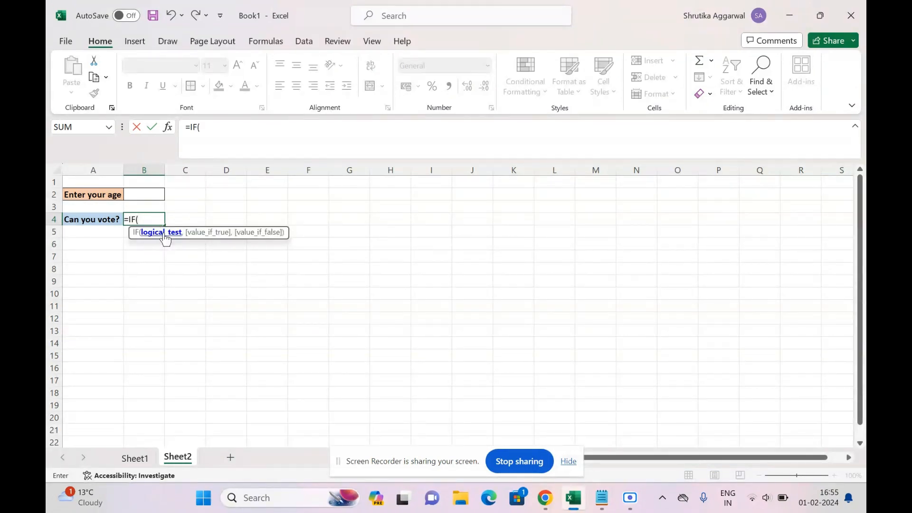
{"action": "type", "text": "AB"}
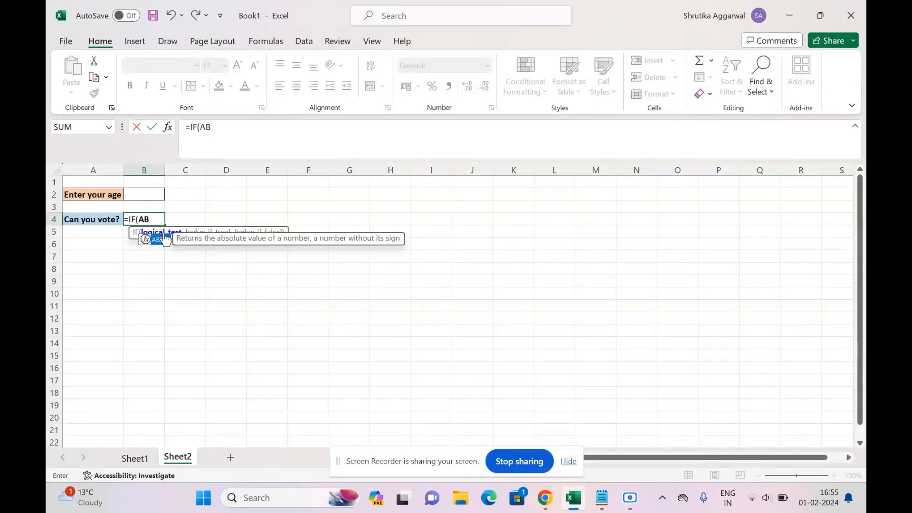
{"action": "double_click", "coordinate": [161, 238]}
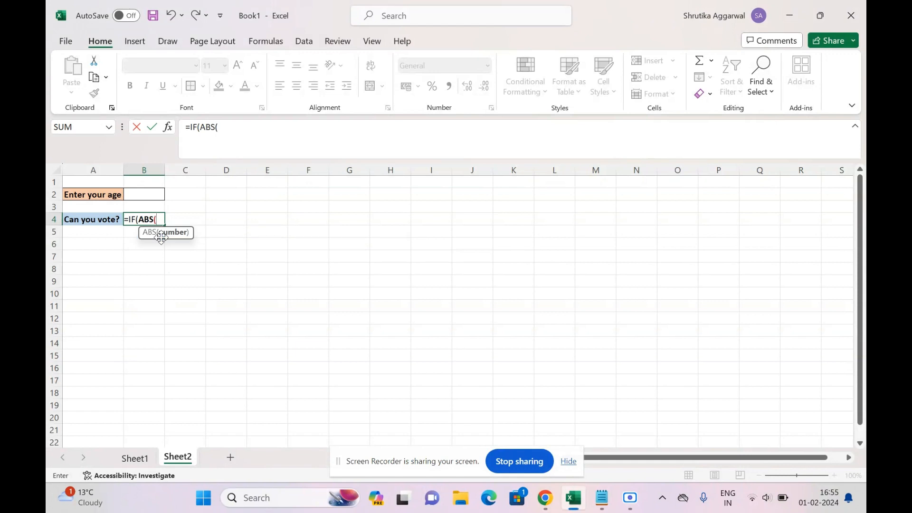
{"action": "left_click", "coordinate": [145, 194]}
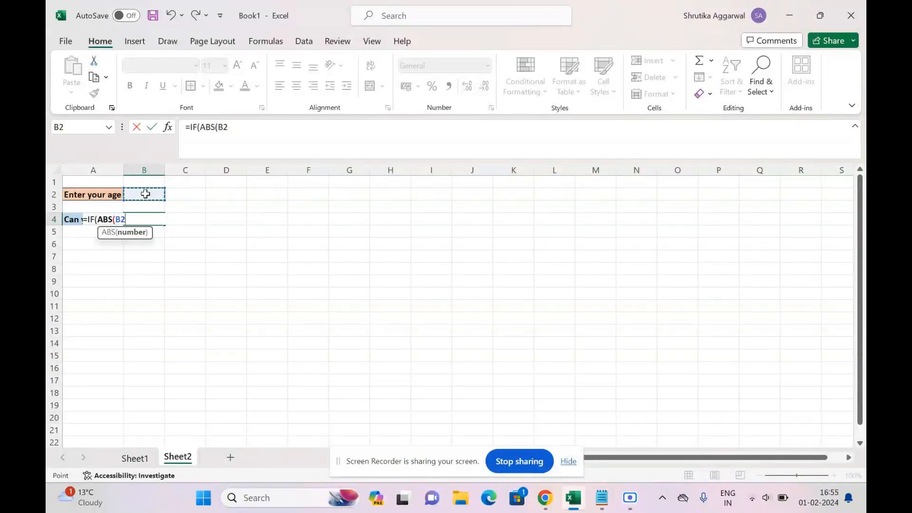
{"action": "type", "text": ")"}
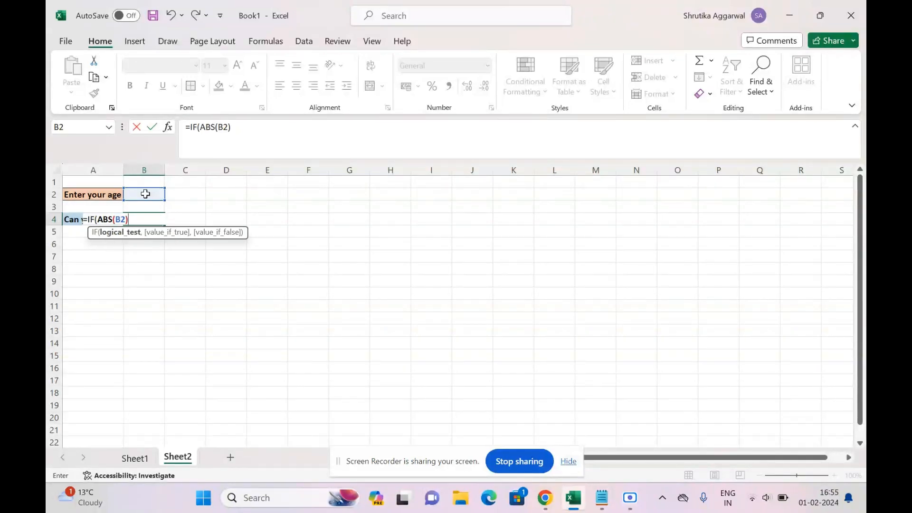
{"action": "type", "text": ">=18,\""}
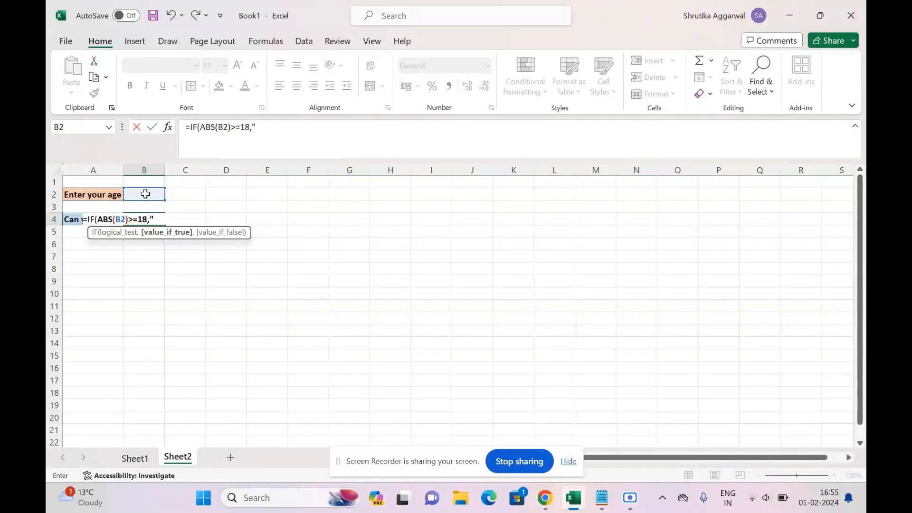
Complete the IF formula in B4 with "Yes" as the true result and "No" as the false result.
{"action": "type", "text": "Y"}
{"action": "key", "text": "Caps_Lock"}
{"action": "type", "text": "es"}
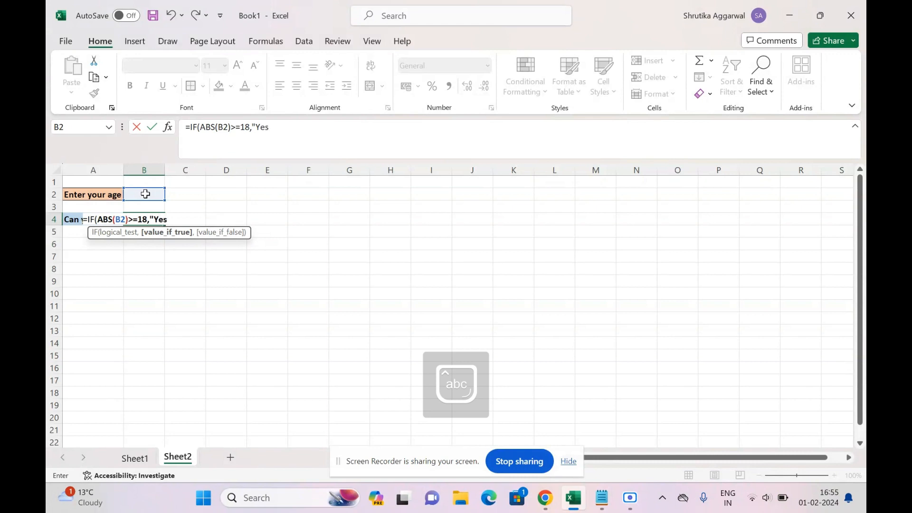
{"action": "type", "text": "\","}
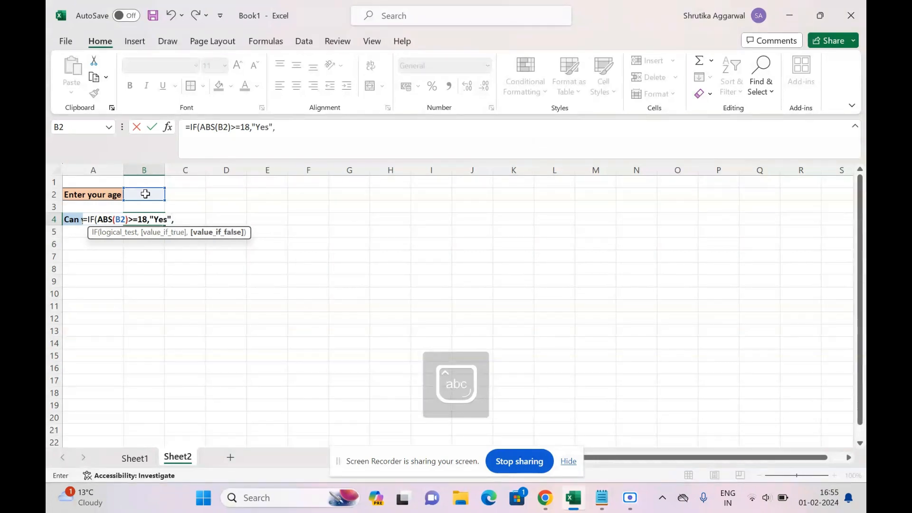
{"action": "type", "text": "\""}
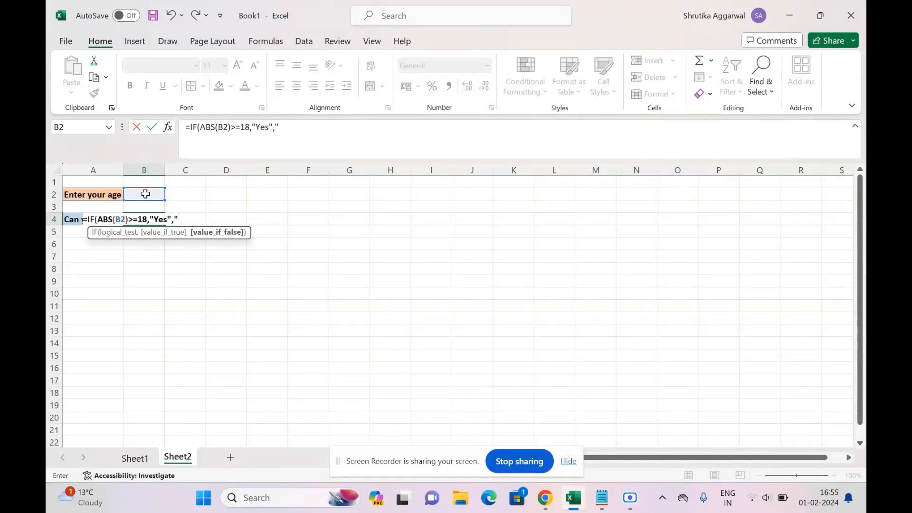
{"action": "key", "text": "Caps_Lock"}
{"action": "type", "text": "No\""}
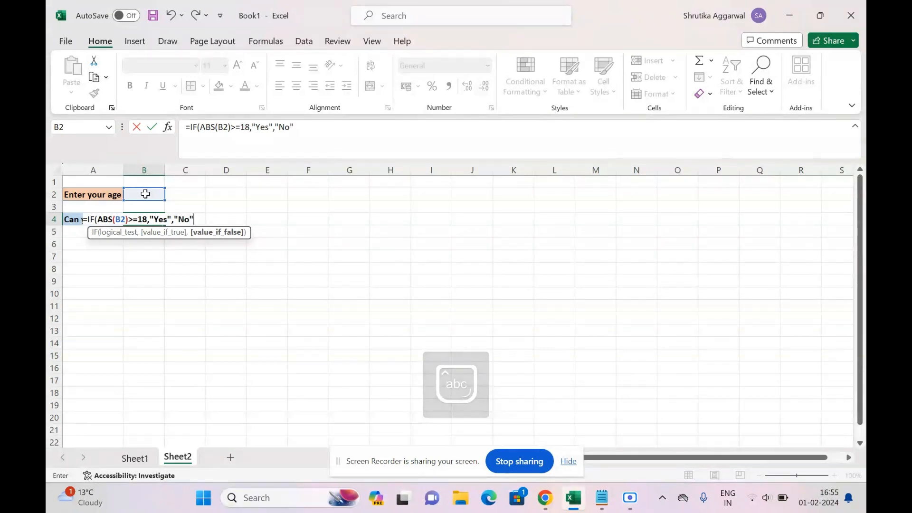
{"action": "type", "text": ")"}
{"action": "key", "text": "Return"}
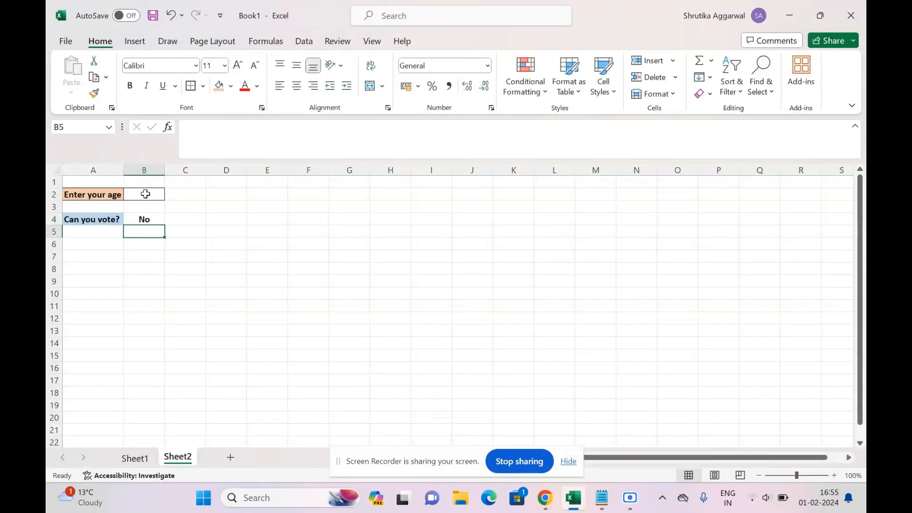
Enter -40 as the age in cell B2.
{"action": "left_click", "coordinate": [145, 195]}
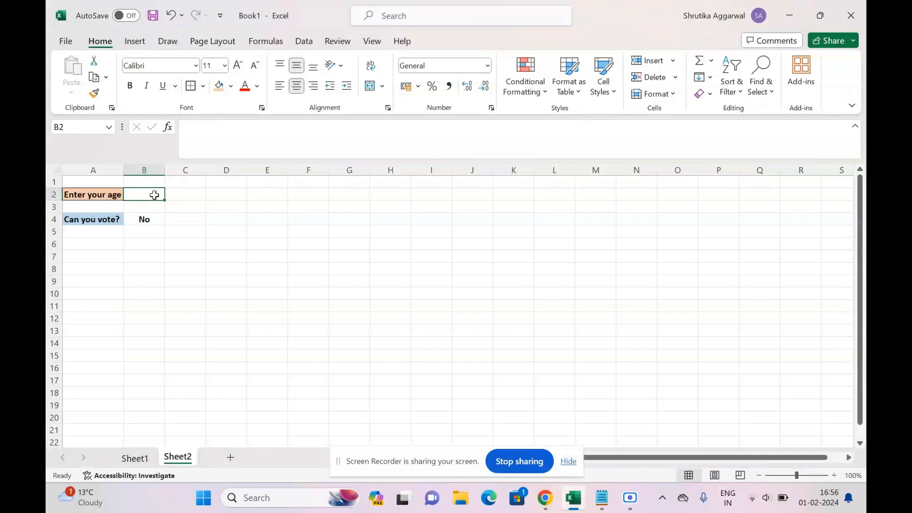
{"action": "type", "text": "-"}
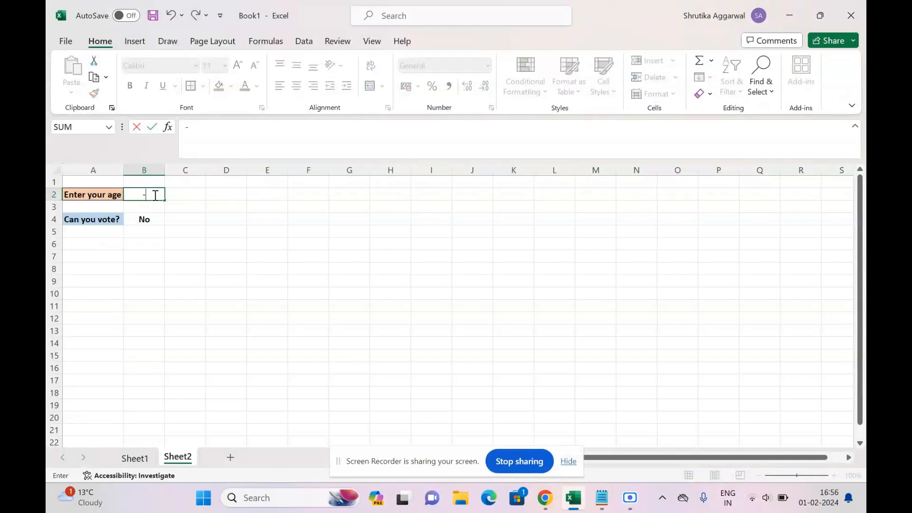
{"action": "type", "text": "40"}
{"action": "key", "text": "Return"}
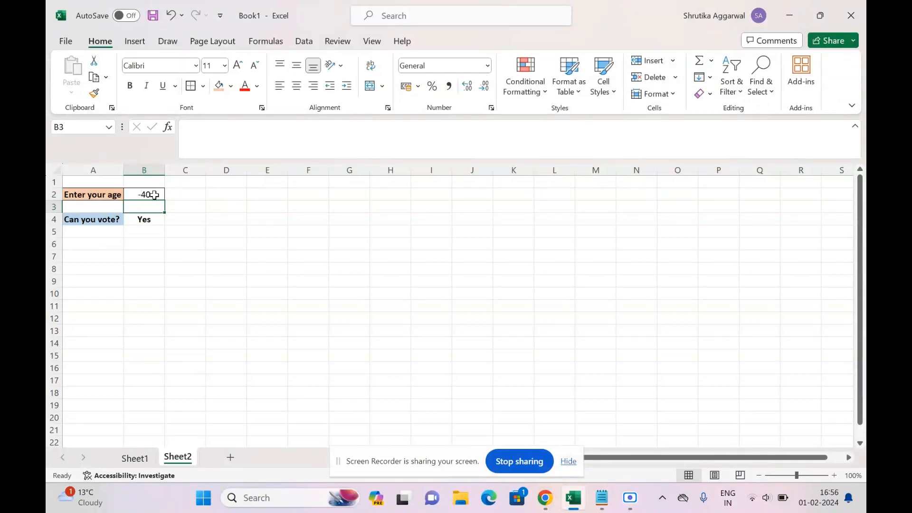
Examine the ABS(B2) part of the formula in cell B4, leaving the formula as it is.
{"action": "left_click", "coordinate": [157, 218]}
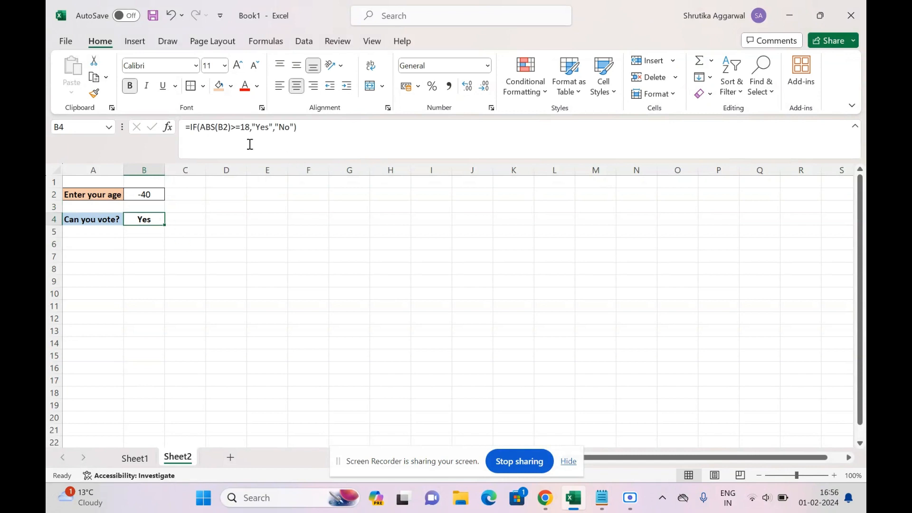
{"action": "left_click_drag", "start_coordinate": [232, 128], "coordinate": [202, 128]}
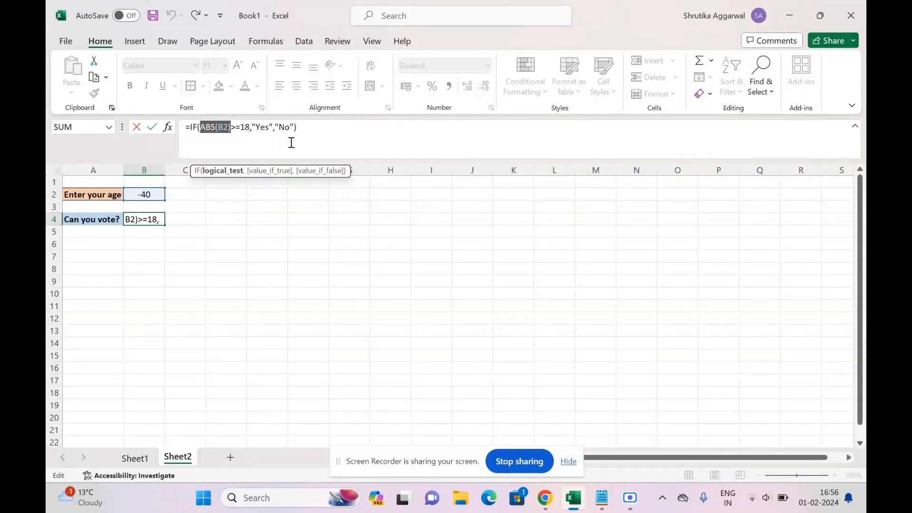
{"action": "left_click", "coordinate": [312, 132]}
{"action": "key", "text": "Return"}
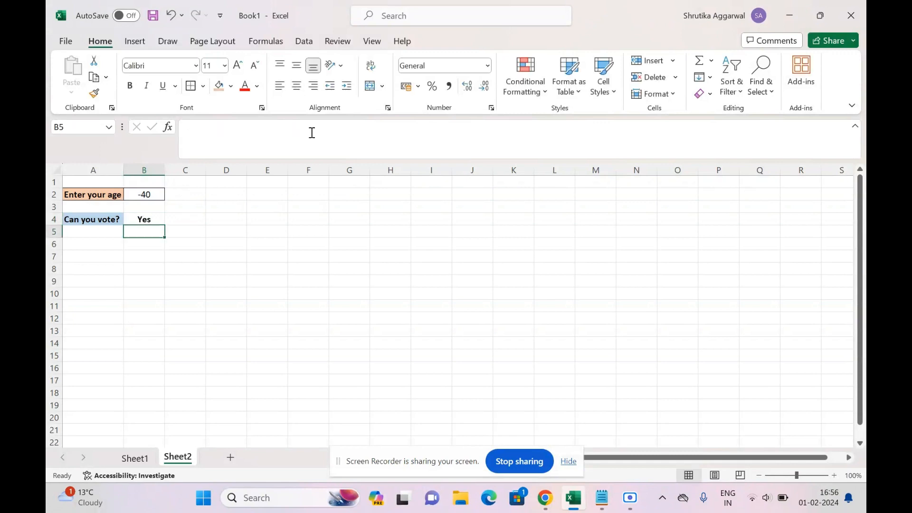
Set the age in cell B2 to -7.
{"action": "left_click", "coordinate": [155, 194]}
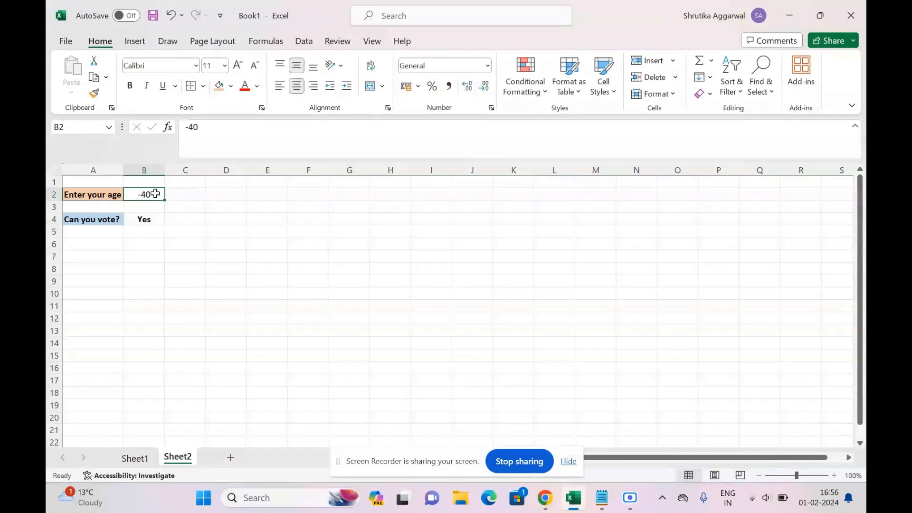
{"action": "type", "text": "-7"}
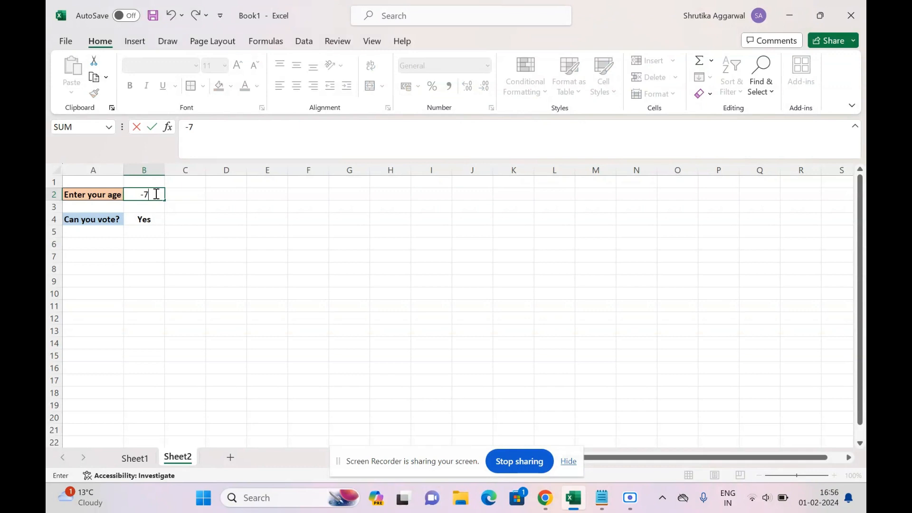
{"action": "key", "text": "Return"}
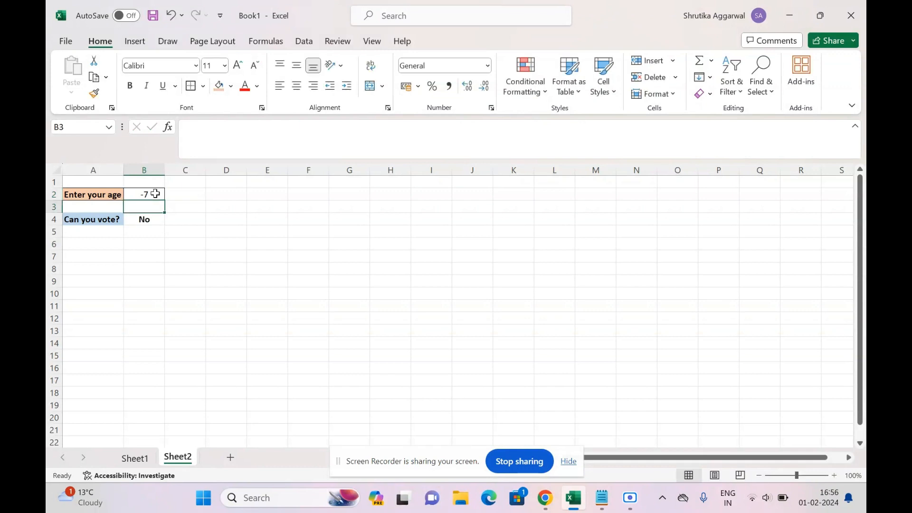
Examine the whole logical test ABS(B2)>=18 in the B4 formula without changing it.
{"action": "key", "text": "Down"}
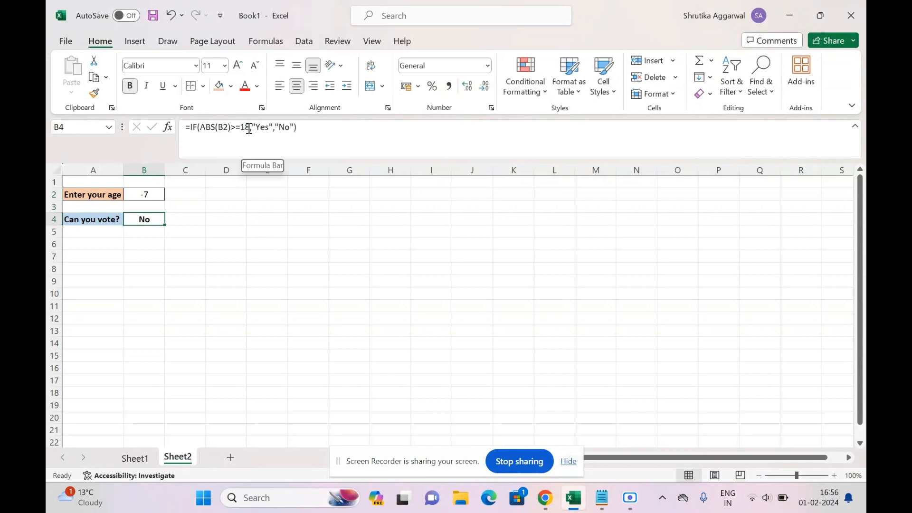
{"action": "left_click_drag", "start_coordinate": [248, 128], "coordinate": [203, 125]}
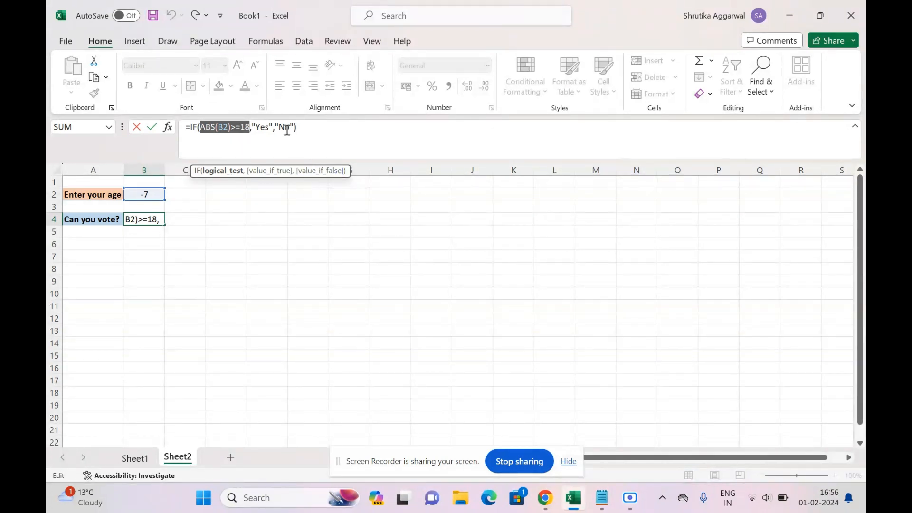
{"action": "left_click", "coordinate": [306, 130]}
{"action": "key", "text": "Return"}
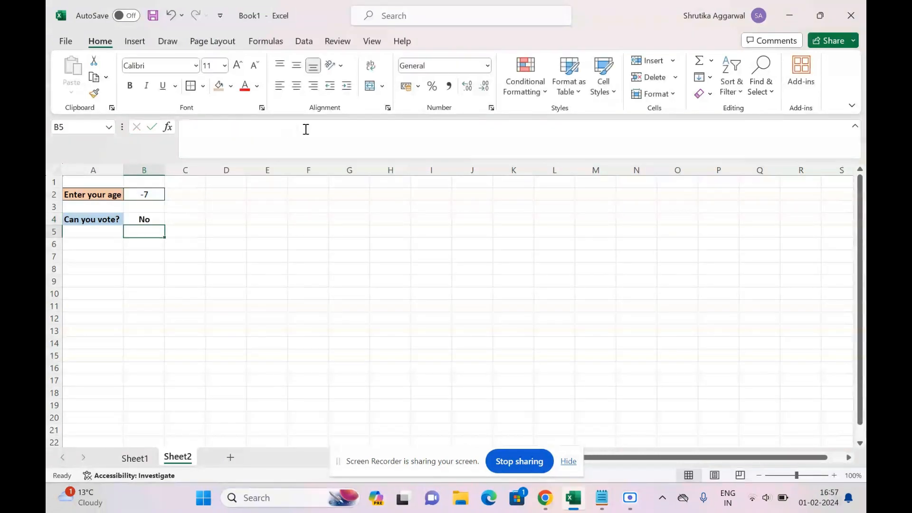